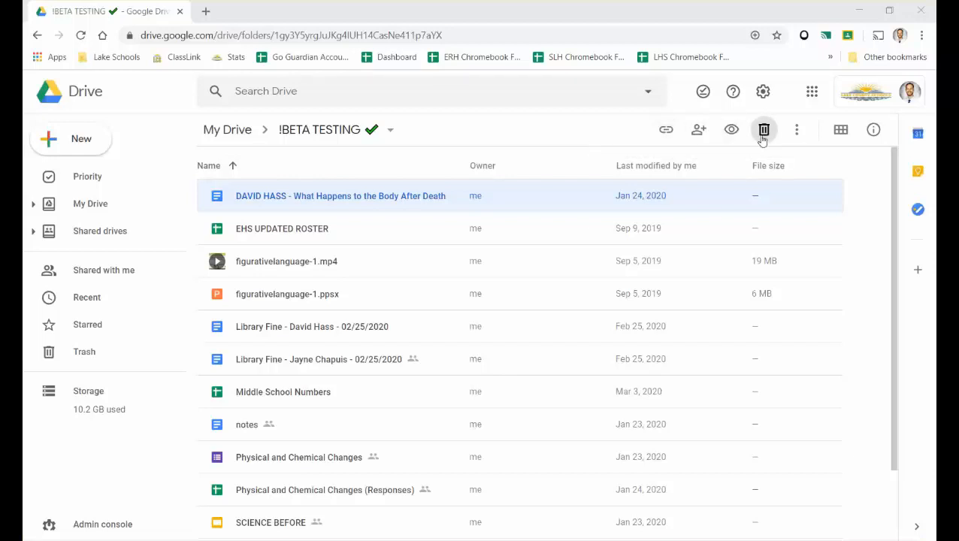
- Open sharing for the "What Happens to the Body After Death" document and add the colleague as a recipient
{"action": "left_click", "coordinate": [454, 199]}
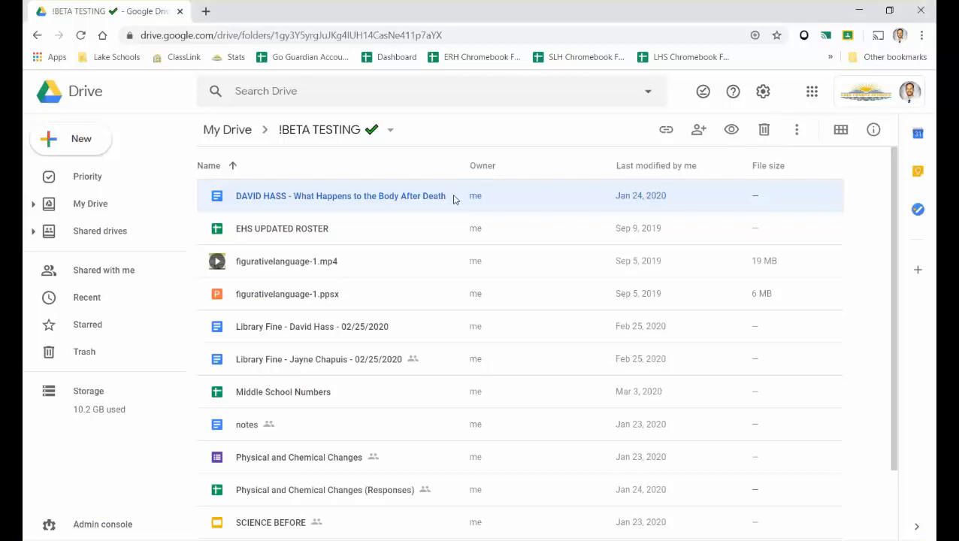
{"action": "right_click", "coordinate": [454, 199]}
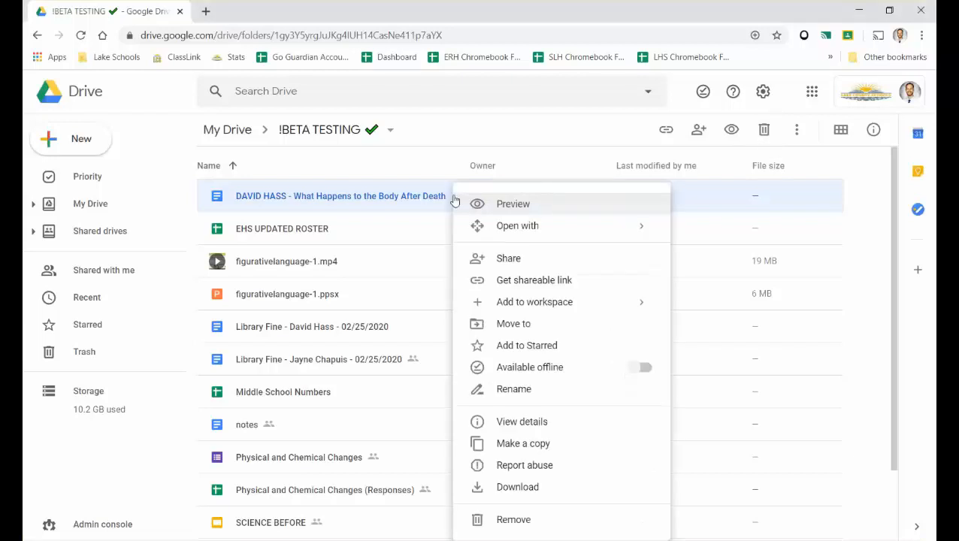
{"action": "left_click", "coordinate": [509, 260]}
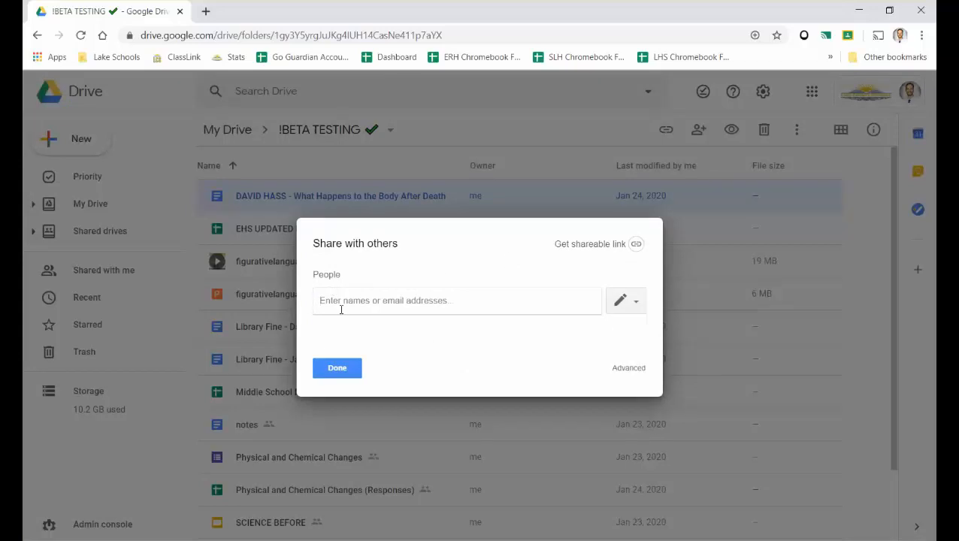
{"action": "type", "text": "chapuis"}
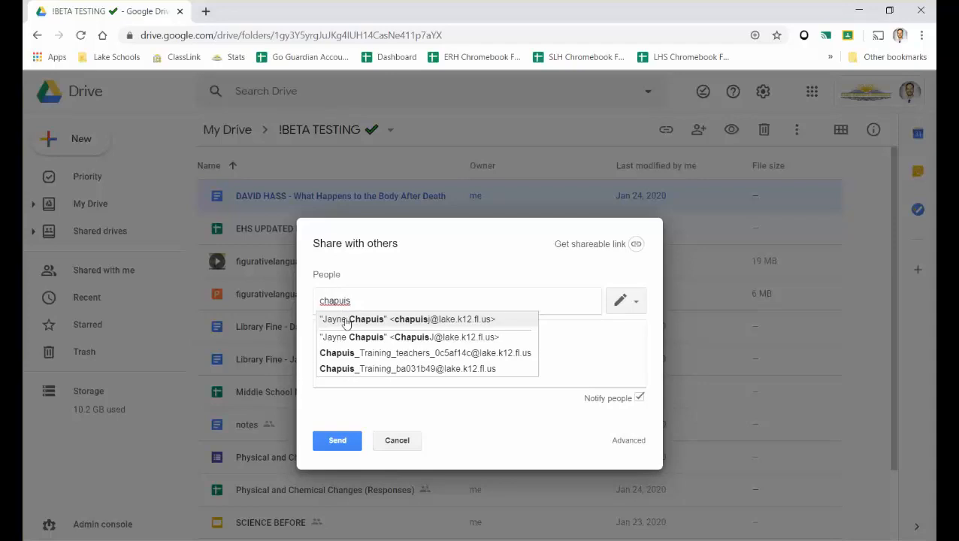
{"action": "left_click", "coordinate": [344, 318]}
{"action": "mouse_move", "coordinate": [347, 302]}
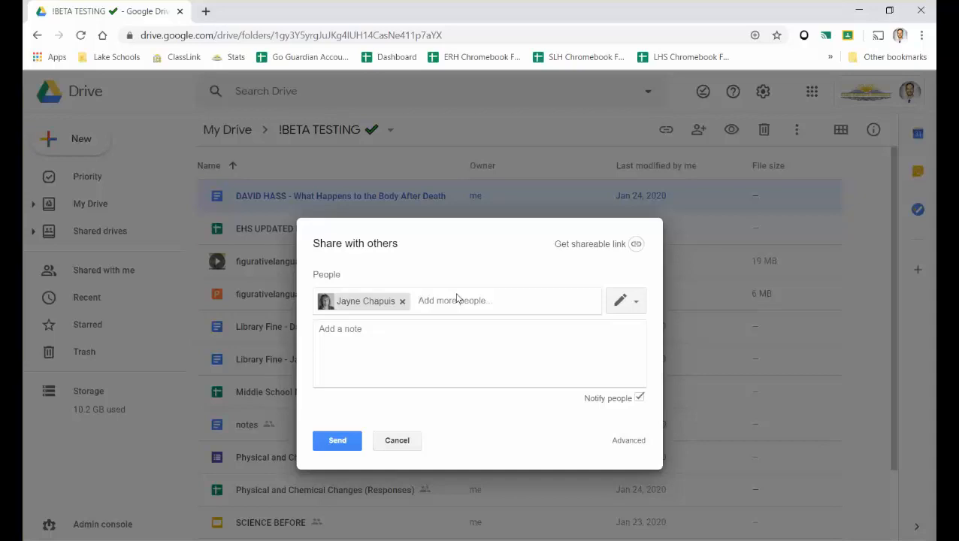
- Try the Can comment permission for the recipient, and settle on Can view
{"action": "left_click", "coordinate": [629, 303]}
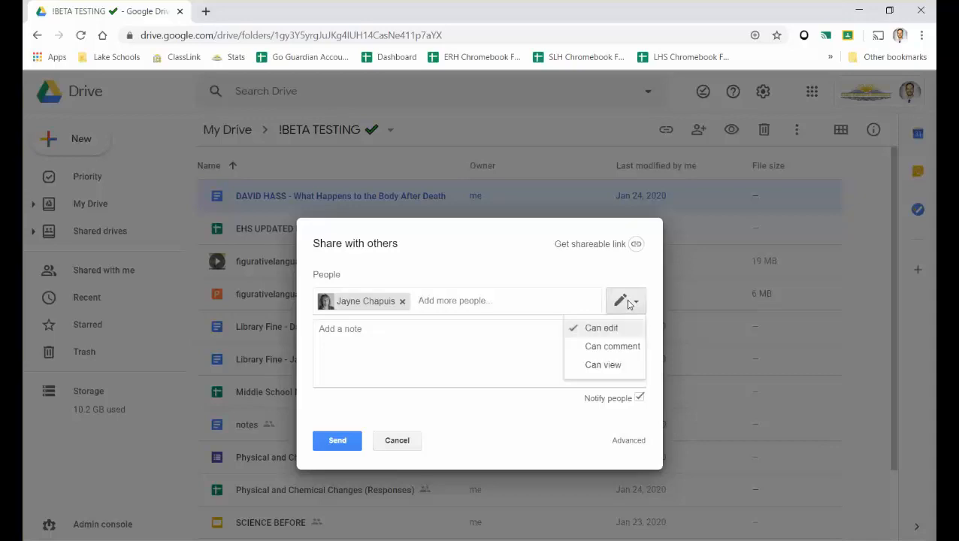
{"action": "left_click", "coordinate": [634, 346]}
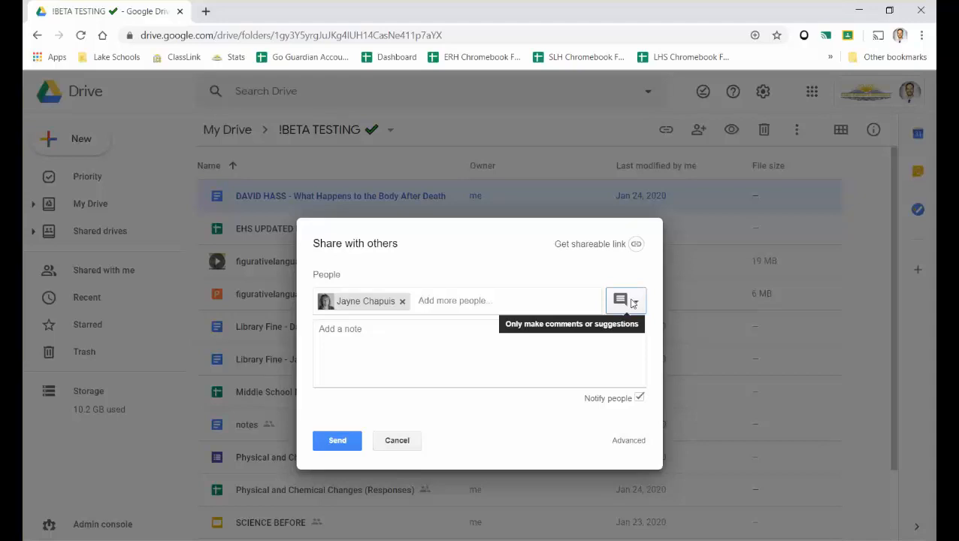
{"action": "left_click", "coordinate": [631, 303]}
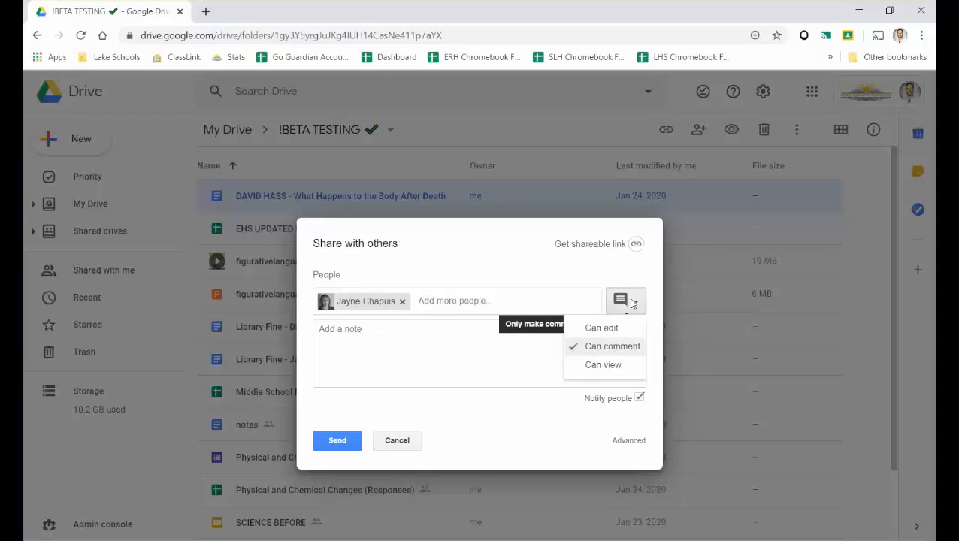
{"action": "left_click", "coordinate": [634, 366]}
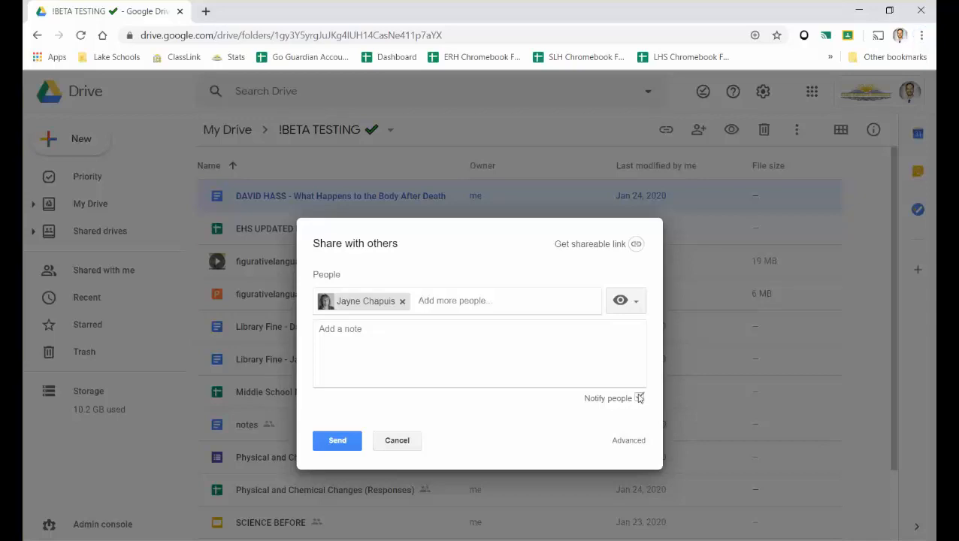
- Turn off Notify people and share the document without sending an invitation
{"action": "left_click", "coordinate": [639, 398]}
{"action": "left_click", "coordinate": [339, 368]}
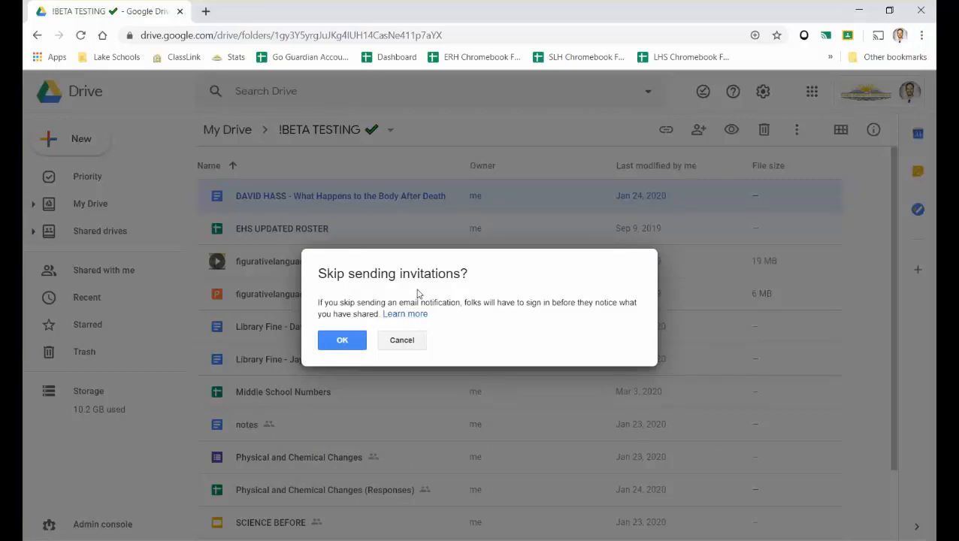
{"action": "left_click", "coordinate": [342, 342]}
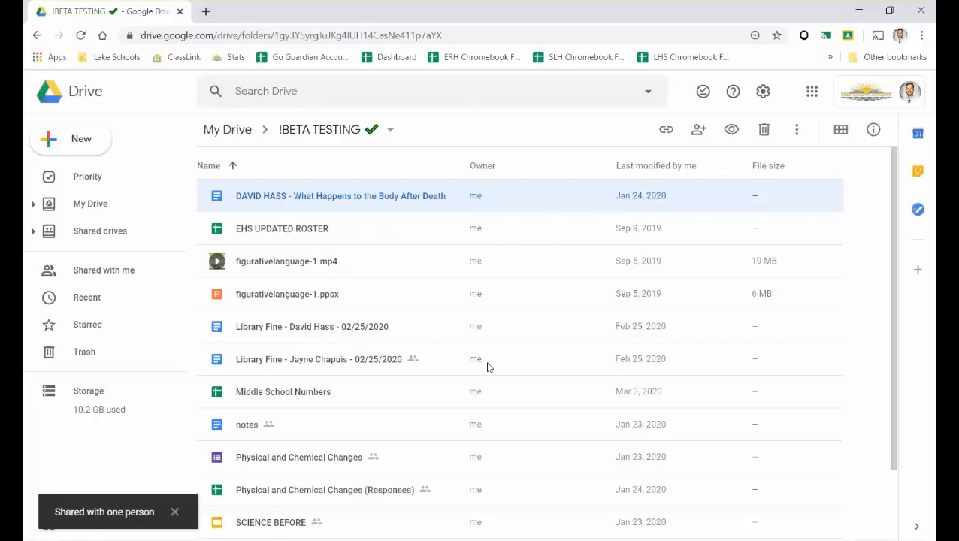
- Reopen the document's advanced sharing settings and change the colleague's access to Can edit
{"action": "right_click", "coordinate": [457, 211]}
{"action": "left_click", "coordinate": [511, 258]}
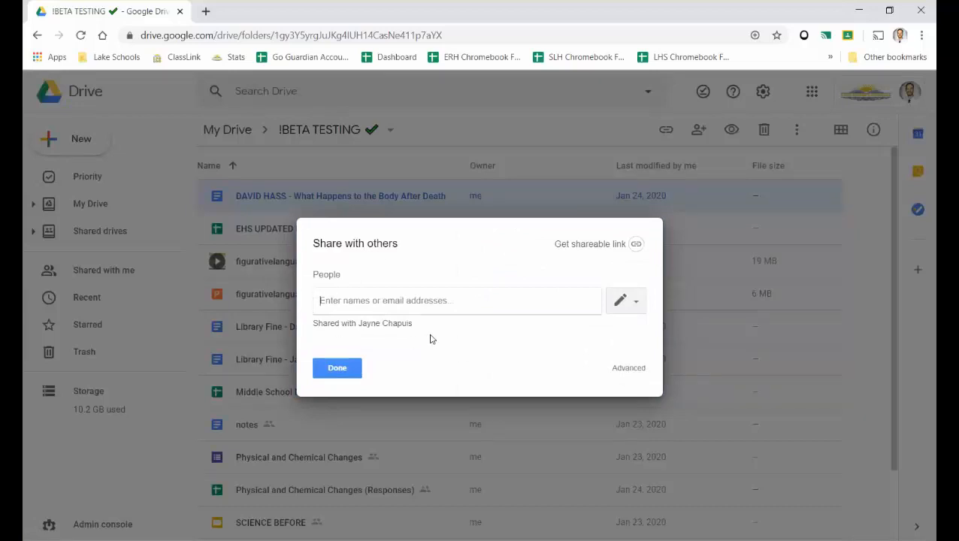
{"action": "left_click", "coordinate": [617, 369]}
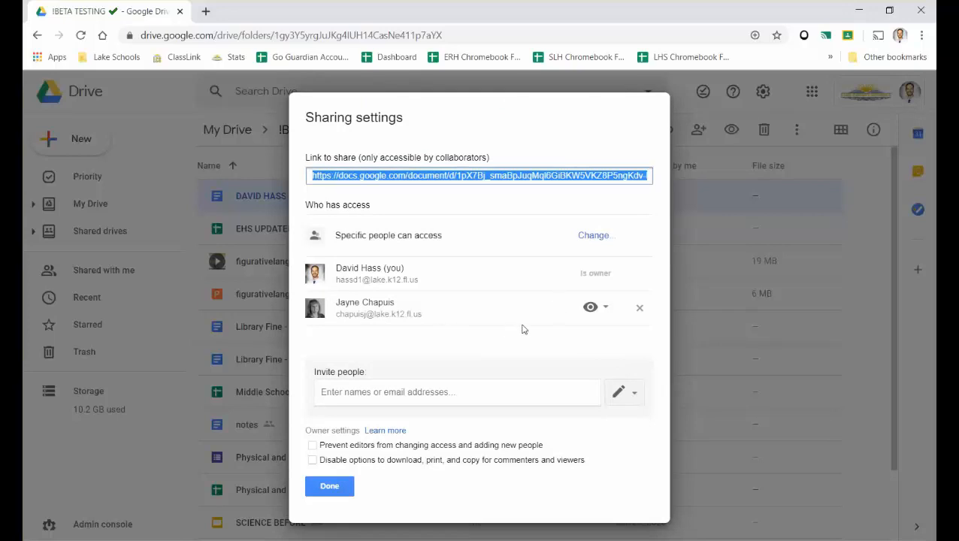
{"action": "left_click", "coordinate": [610, 311]}
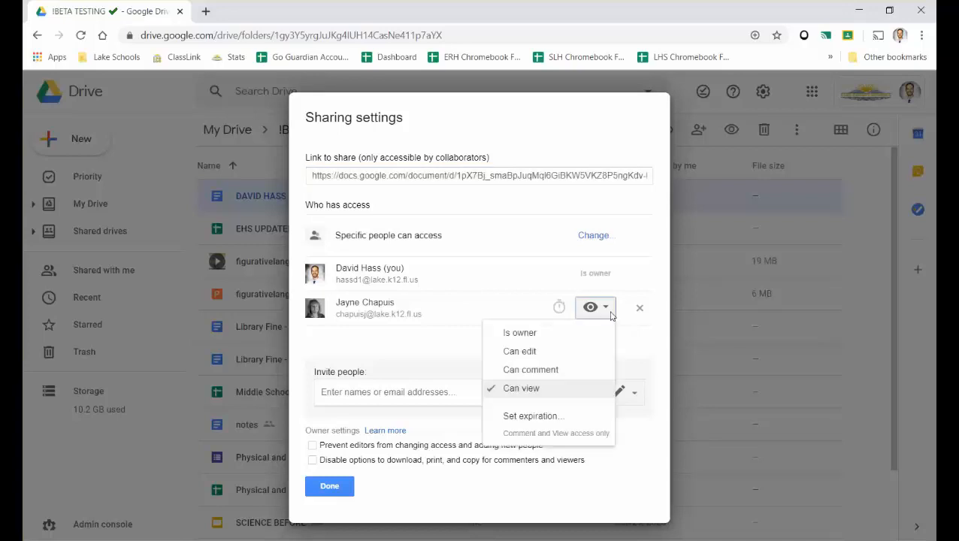
{"action": "left_click", "coordinate": [581, 354]}
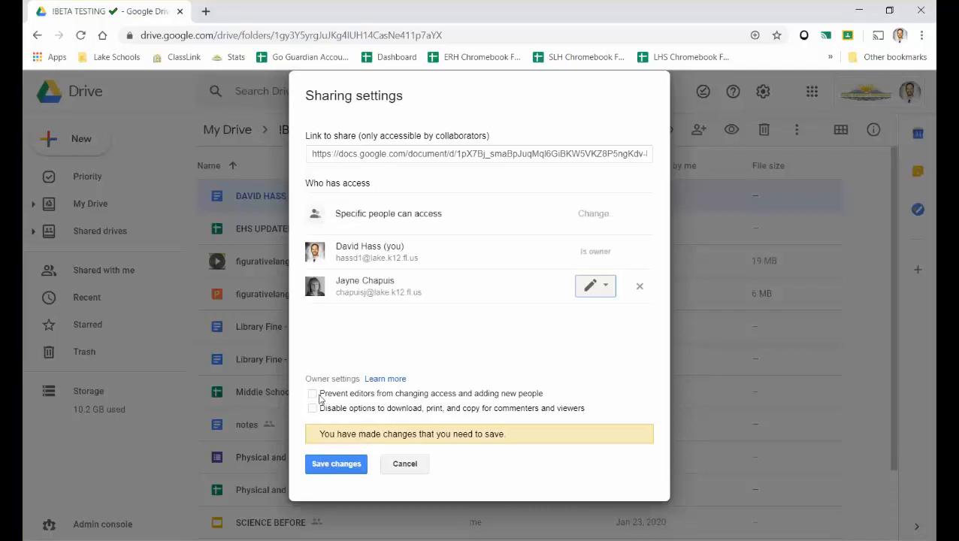
- Prevent editors from changing access, disable download, print and copy for commenters and viewers, and save the sharing settings
{"action": "left_click", "coordinate": [314, 394]}
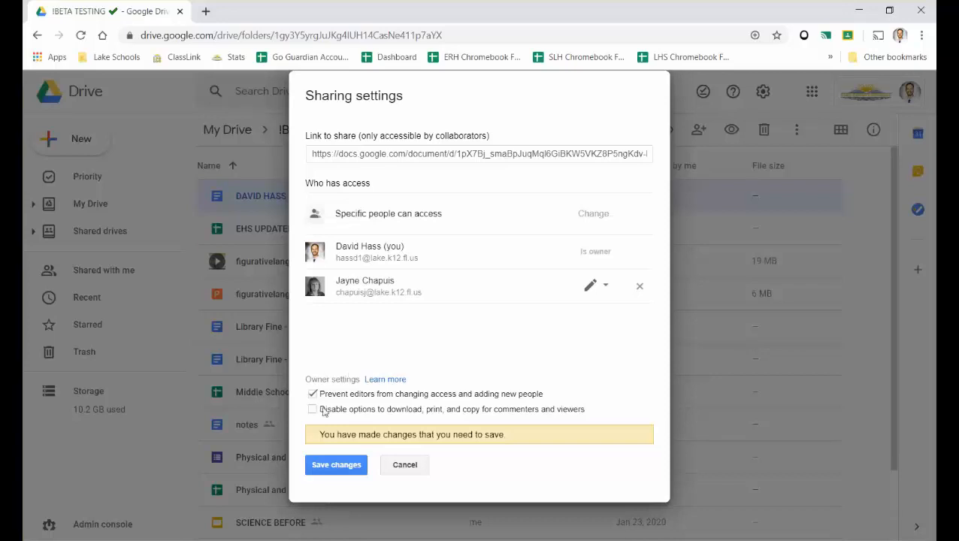
{"action": "left_click", "coordinate": [387, 412]}
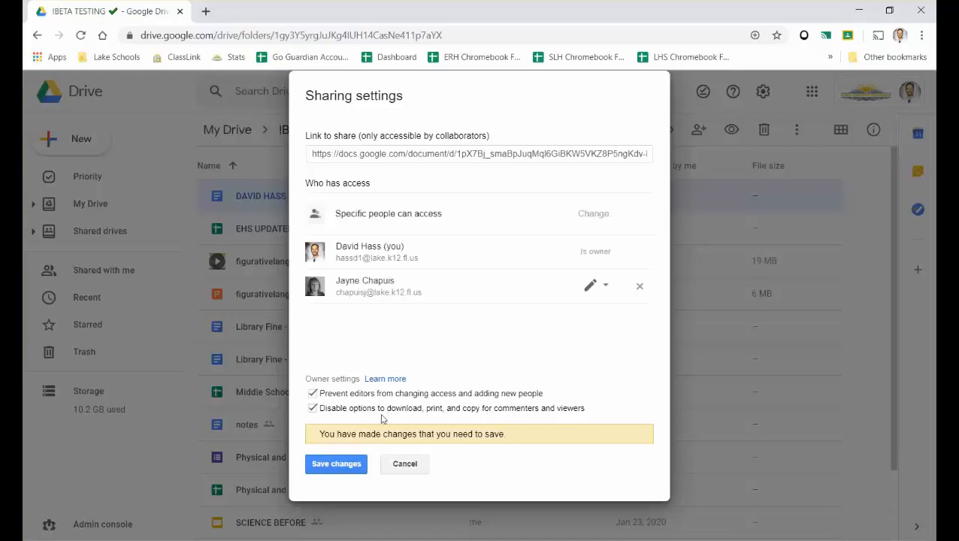
{"action": "left_click", "coordinate": [332, 471]}
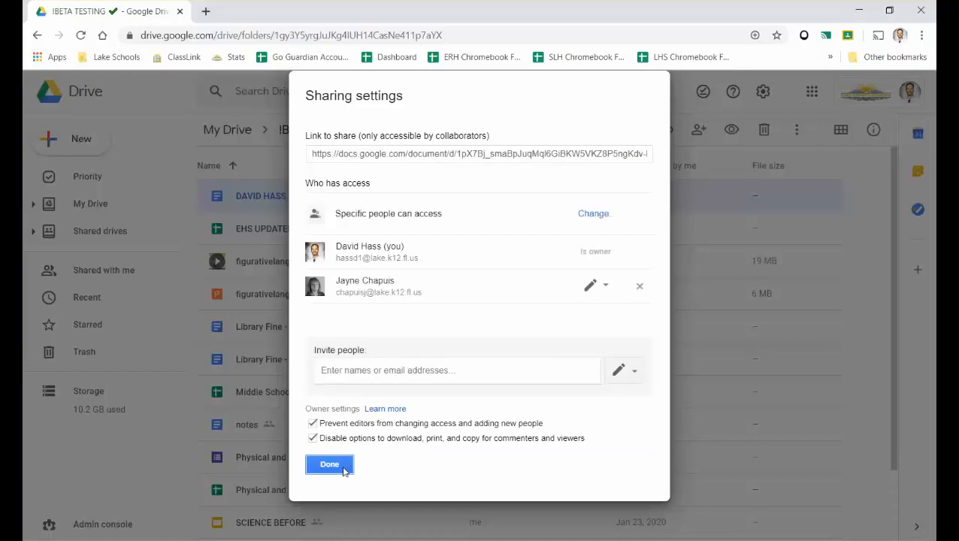
{"action": "left_click", "coordinate": [344, 471]}
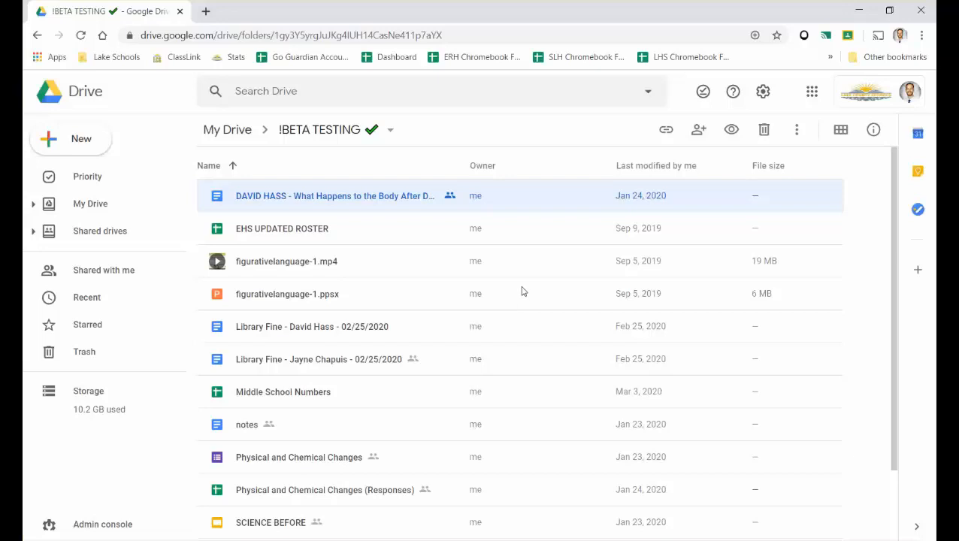
- Turn on link sharing for the same document and let anyone at Lake County School District with the link edit
{"action": "right_click", "coordinate": [515, 213]}
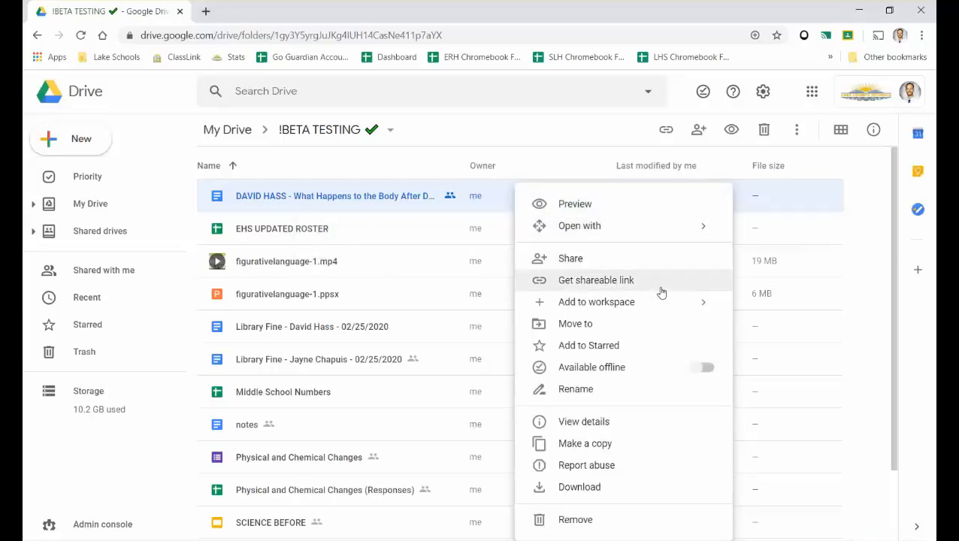
{"action": "left_click", "coordinate": [569, 259]}
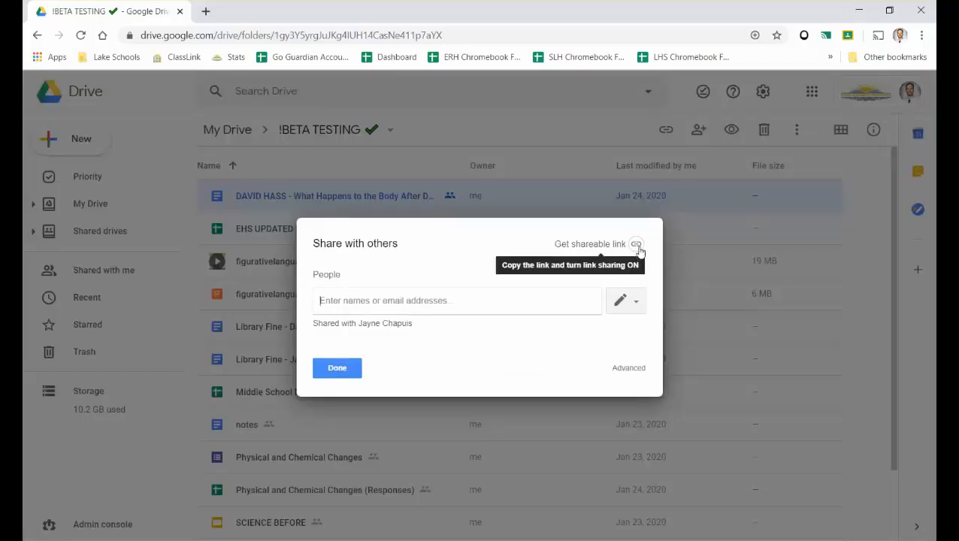
{"action": "left_click", "coordinate": [639, 249]}
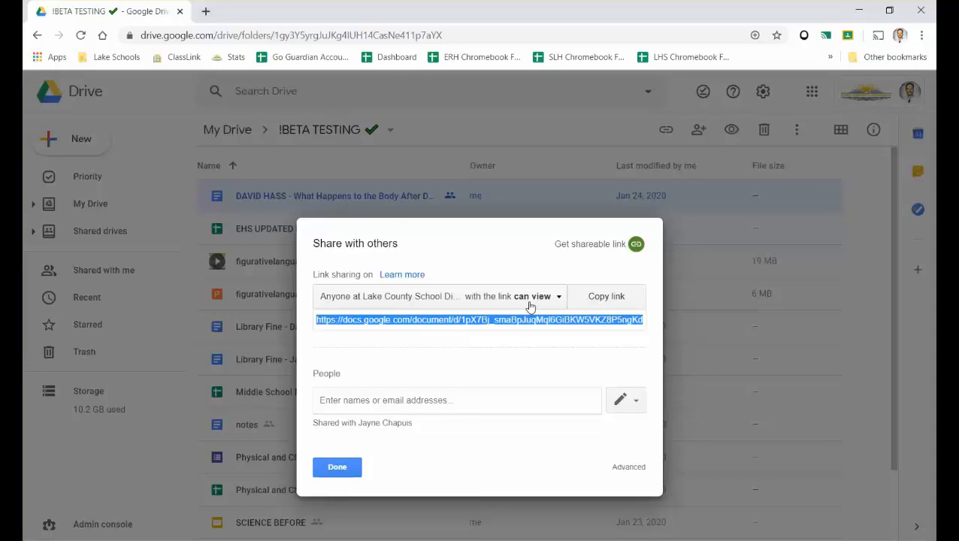
{"action": "left_click", "coordinate": [531, 301]}
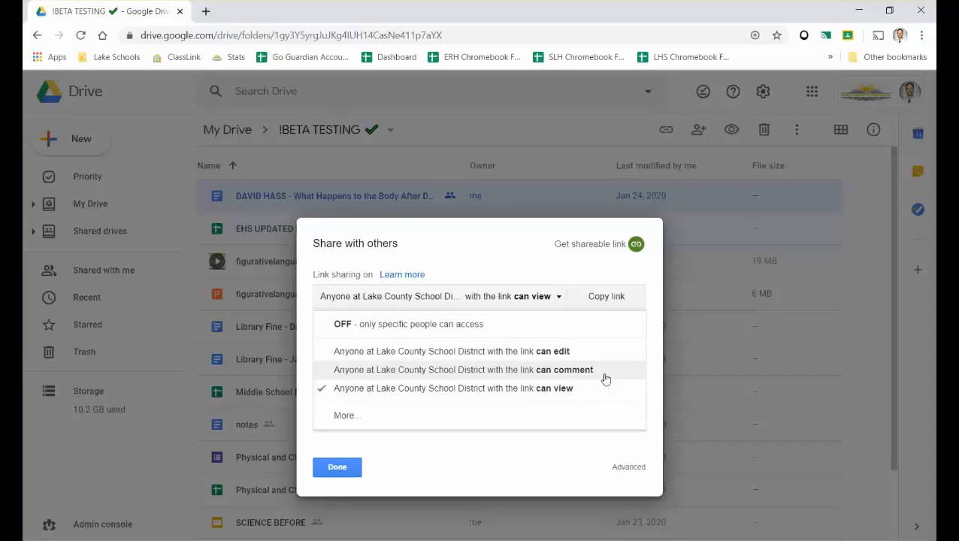
{"action": "left_click", "coordinate": [594, 353]}
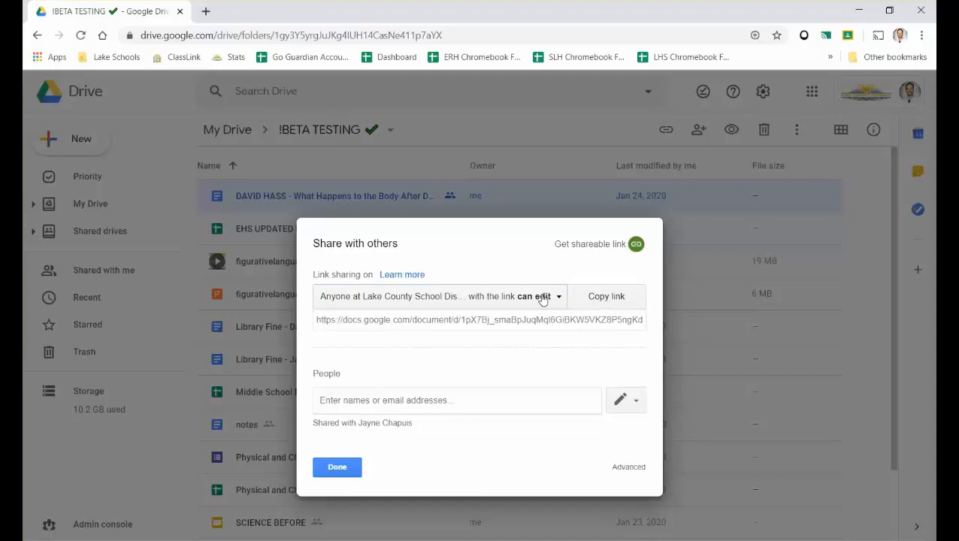
- Change link sharing to On - Anyone with the link with Can view access, save it and copy the link
{"action": "left_click", "coordinate": [496, 300]}
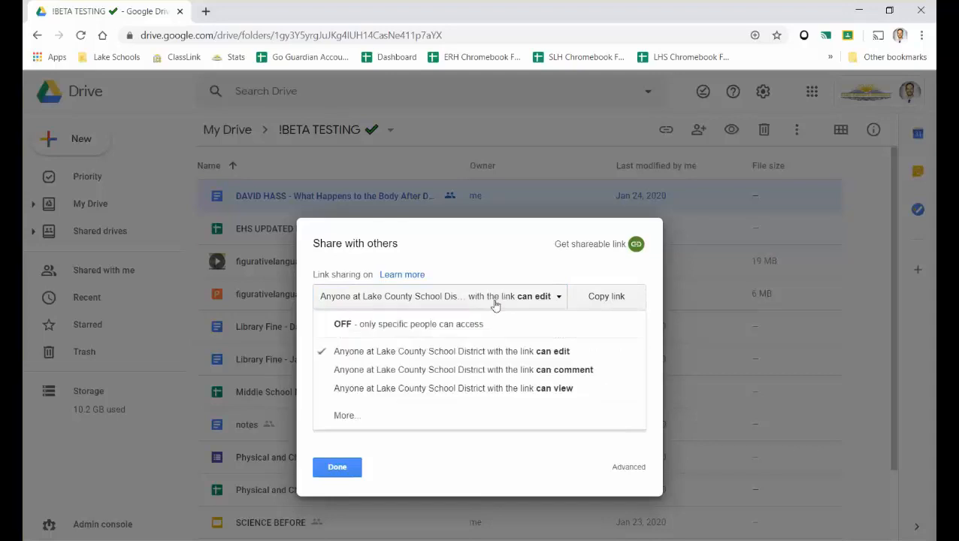
{"action": "left_click", "coordinate": [369, 415]}
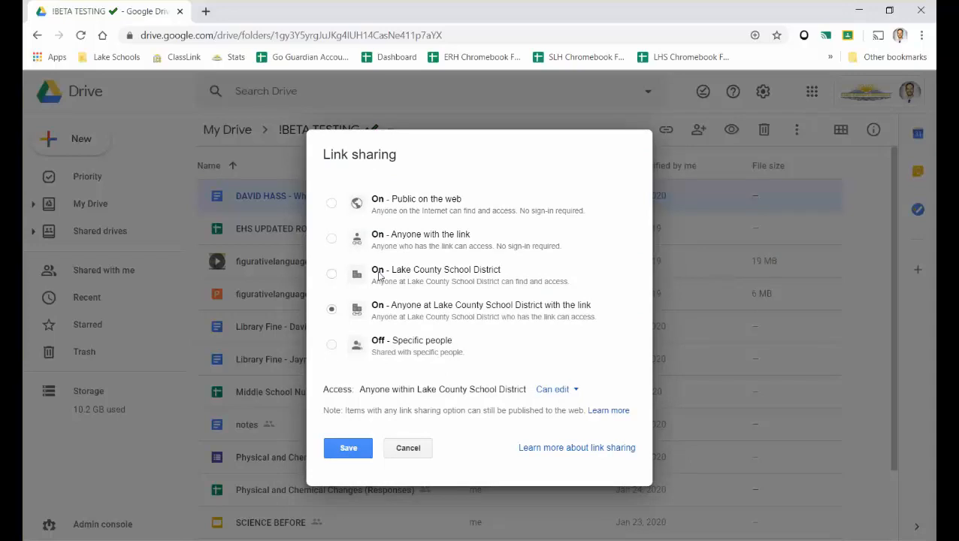
{"action": "left_click", "coordinate": [333, 239]}
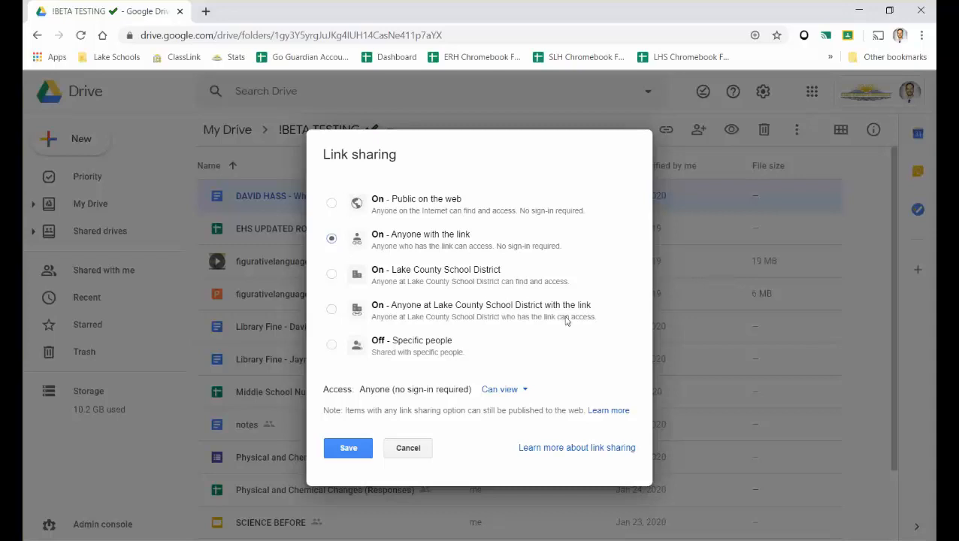
{"action": "left_click", "coordinate": [526, 391]}
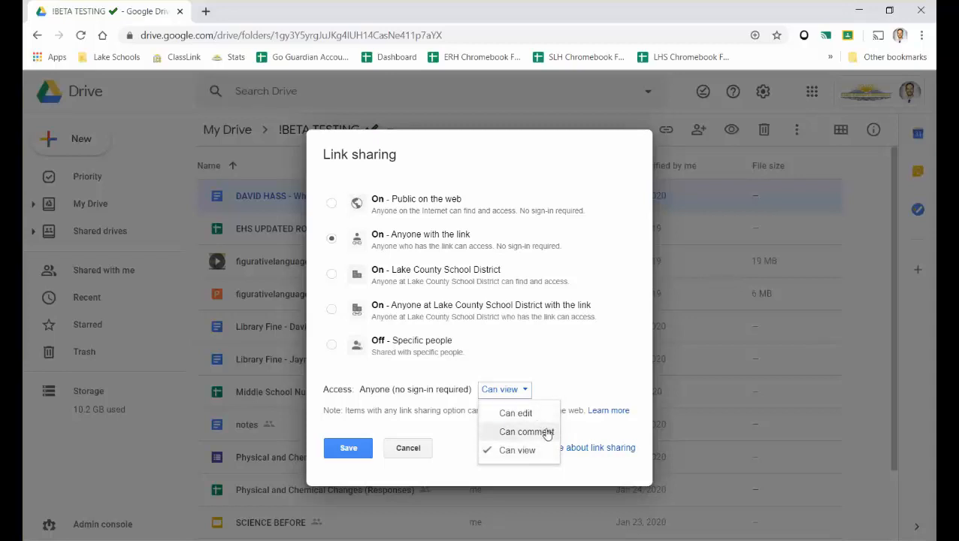
{"action": "left_click", "coordinate": [547, 453]}
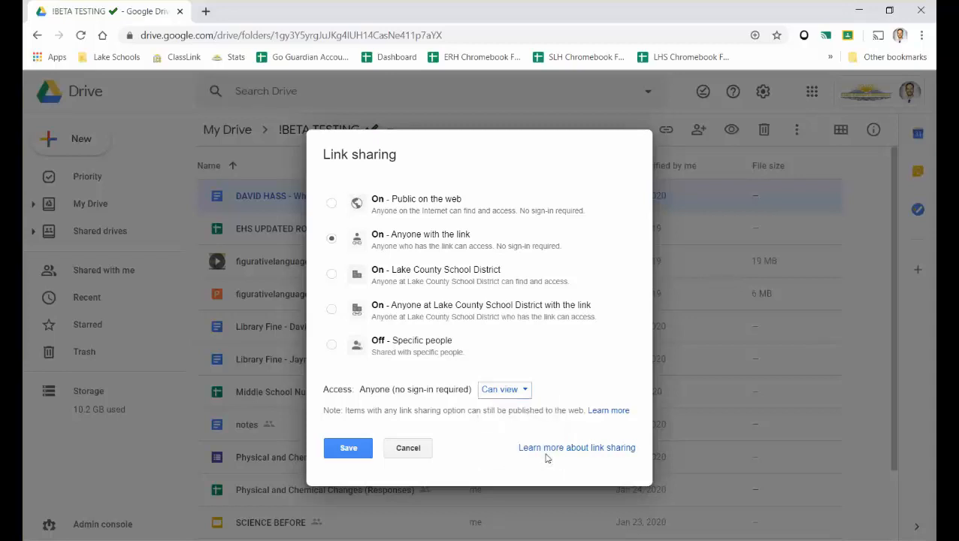
{"action": "left_click", "coordinate": [367, 449]}
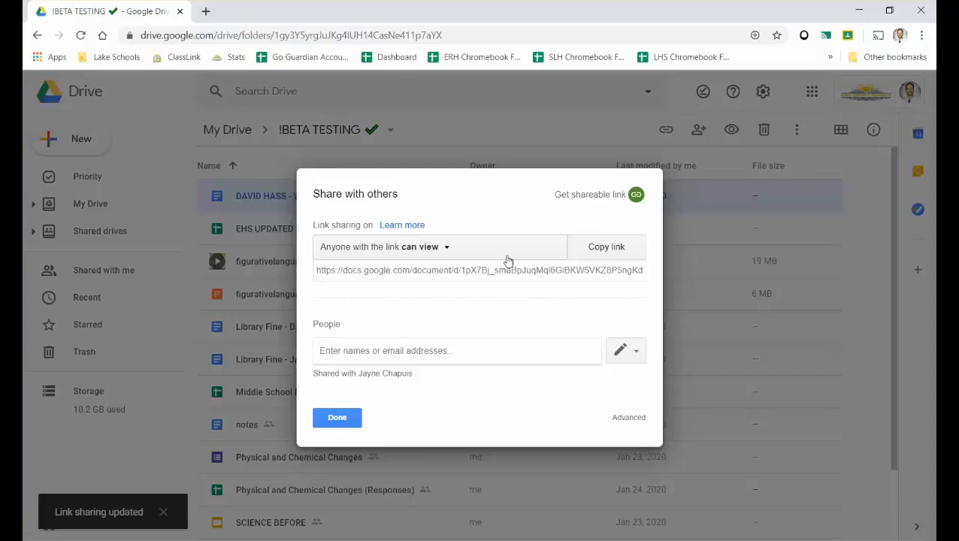
{"action": "left_click", "coordinate": [607, 254]}
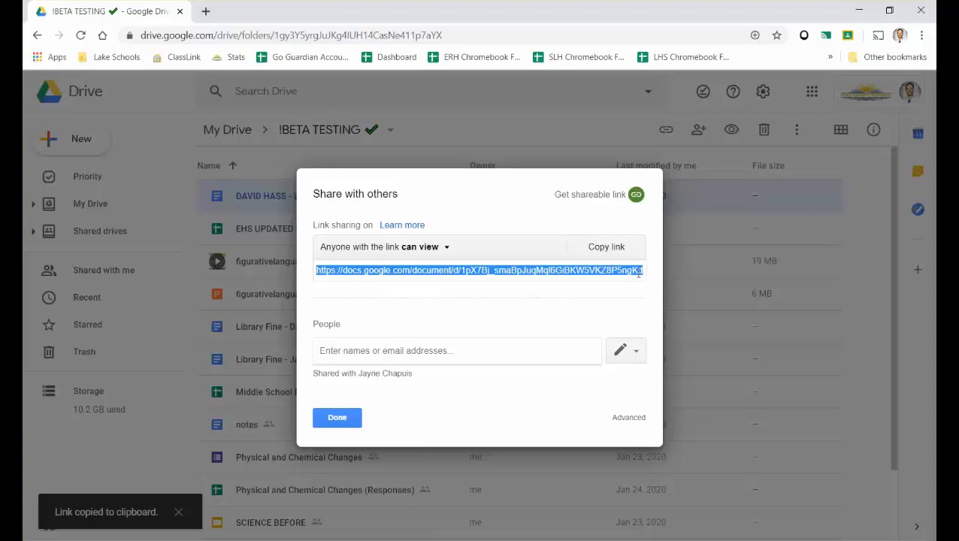
- Change link sharing to Anyone at Lake County School District with the link, set access to Can comment, and save
{"action": "left_click", "coordinate": [433, 250]}
{"action": "left_click", "coordinate": [424, 394]}
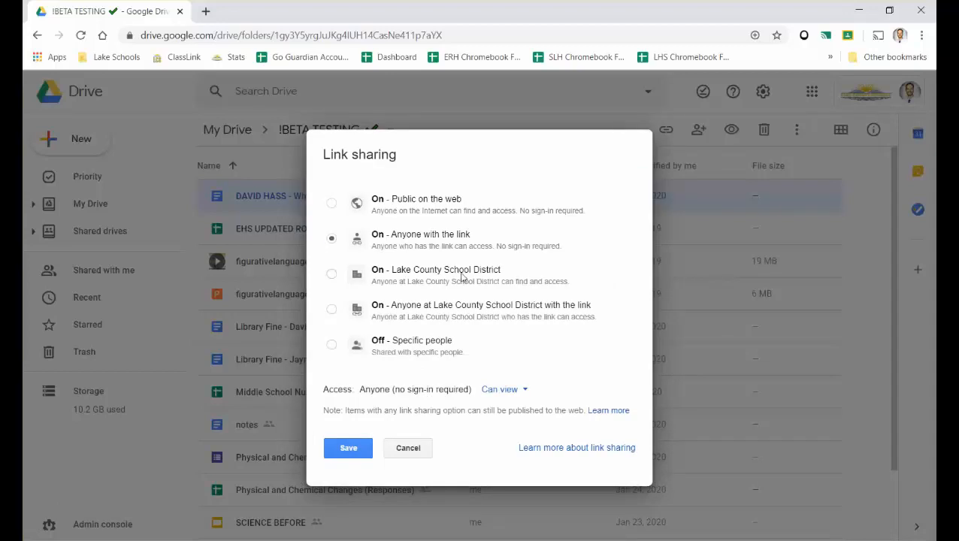
{"action": "left_click", "coordinate": [475, 314]}
{"action": "left_click", "coordinate": [564, 394]}
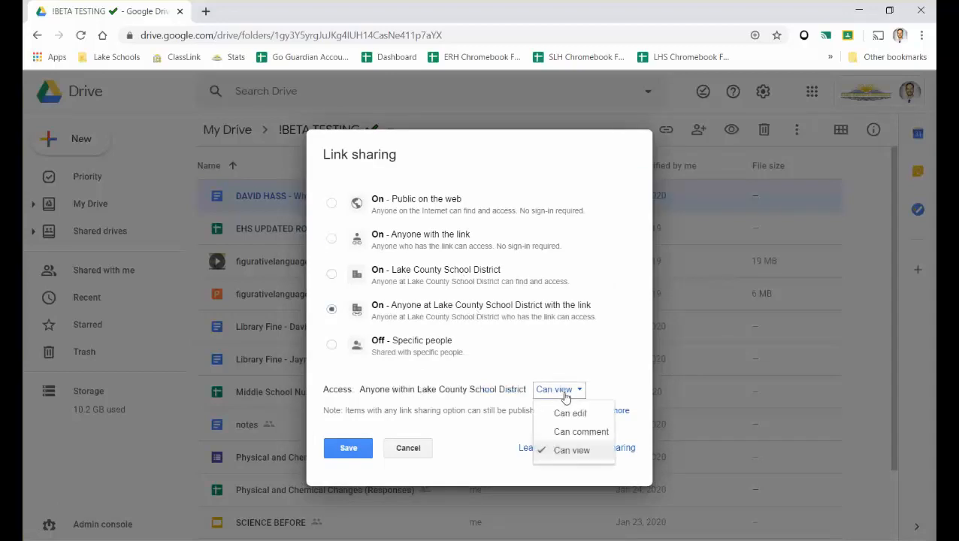
{"action": "left_click", "coordinate": [577, 432]}
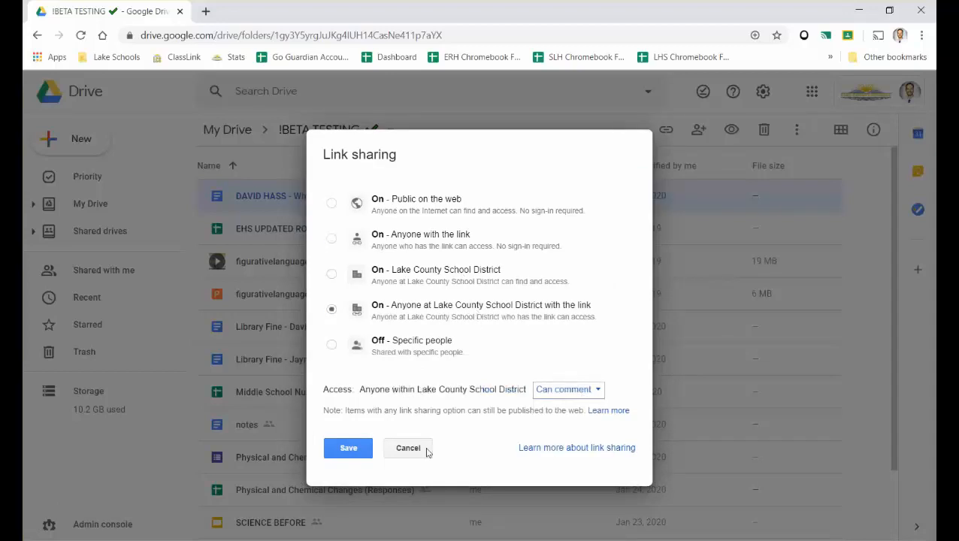
{"action": "left_click", "coordinate": [366, 453]}
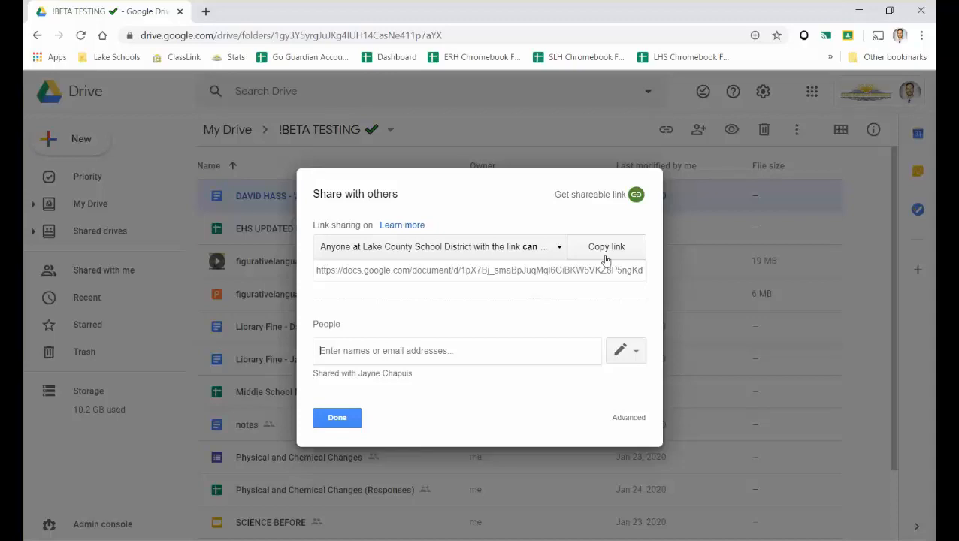
- Finish sharing the document, then reopen its sharing settings to check the link access and close them
{"action": "left_click", "coordinate": [344, 417]}
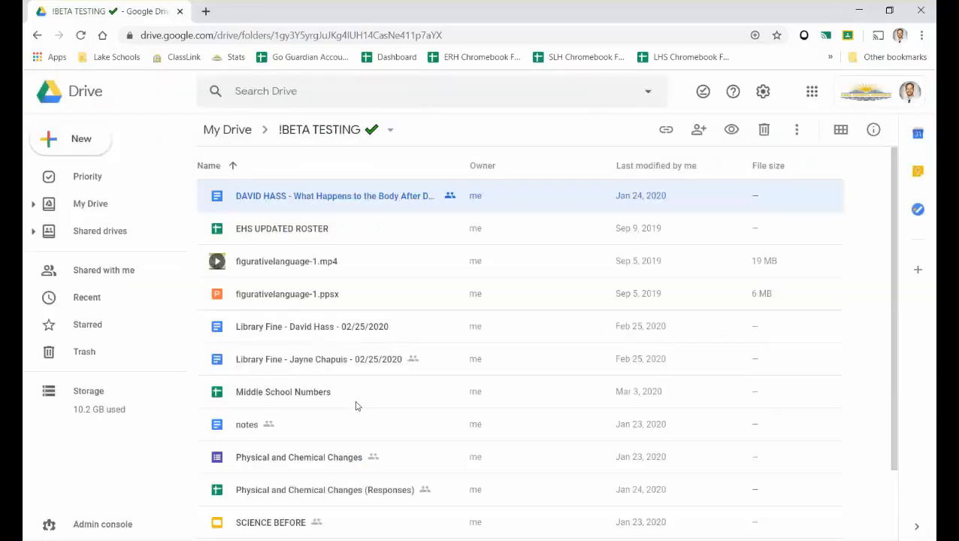
{"action": "right_click", "coordinate": [427, 201]}
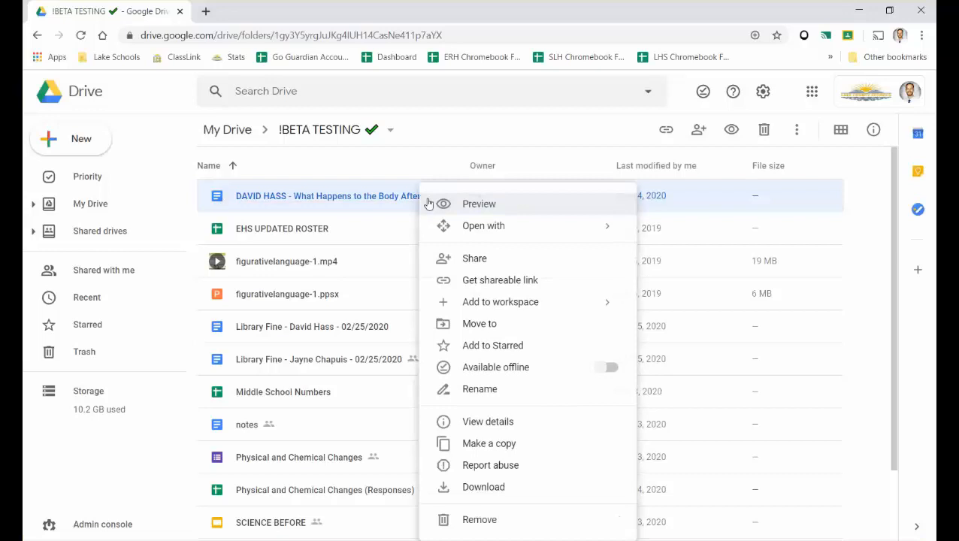
{"action": "left_click", "coordinate": [495, 264]}
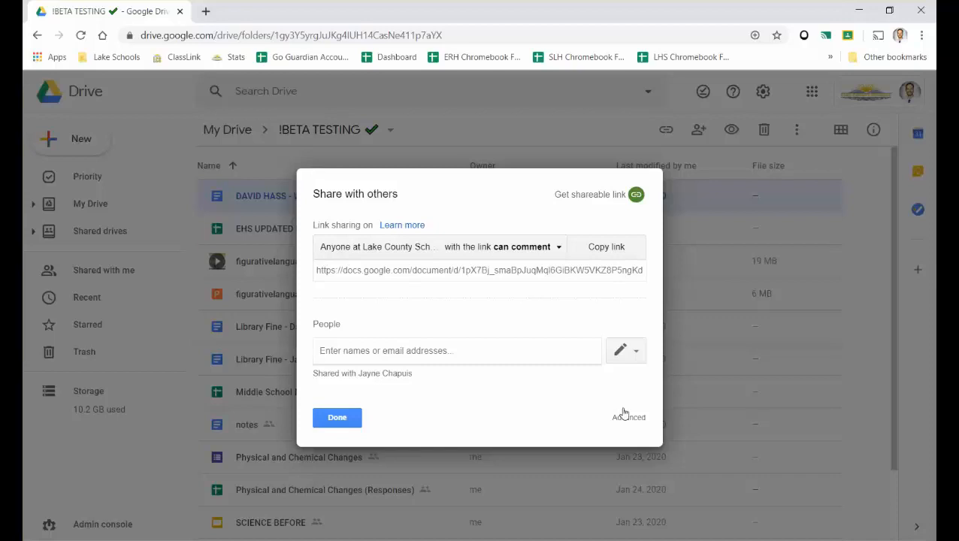
{"action": "left_click", "coordinate": [336, 419]}
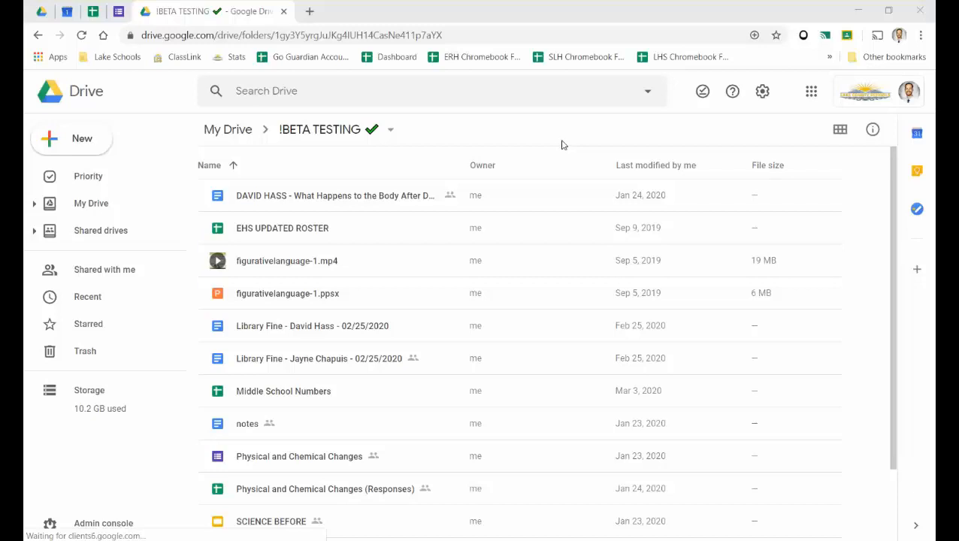
- Show the details of the "What Happens to the Body After Death" document and review its file information down to the download restriction
{"action": "left_click", "coordinate": [381, 198]}
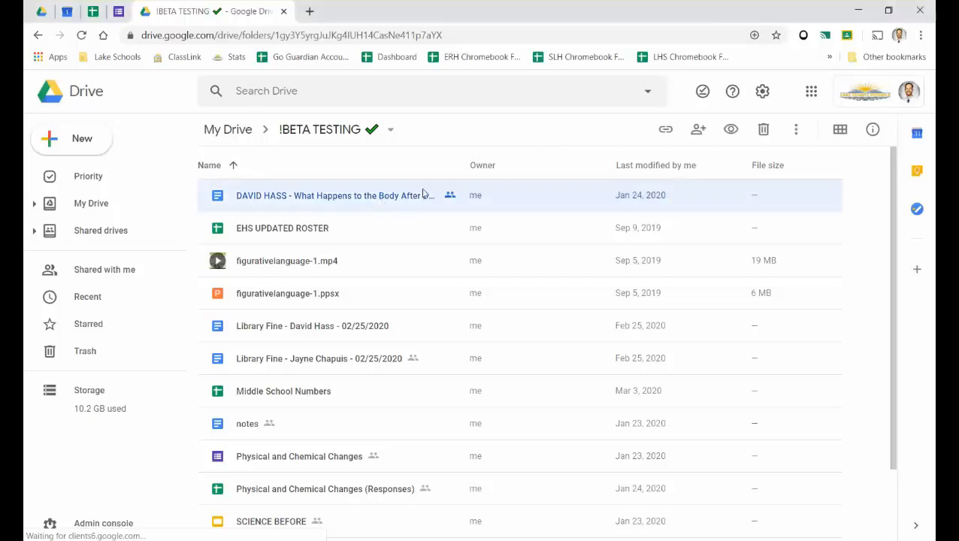
{"action": "left_click", "coordinate": [873, 131]}
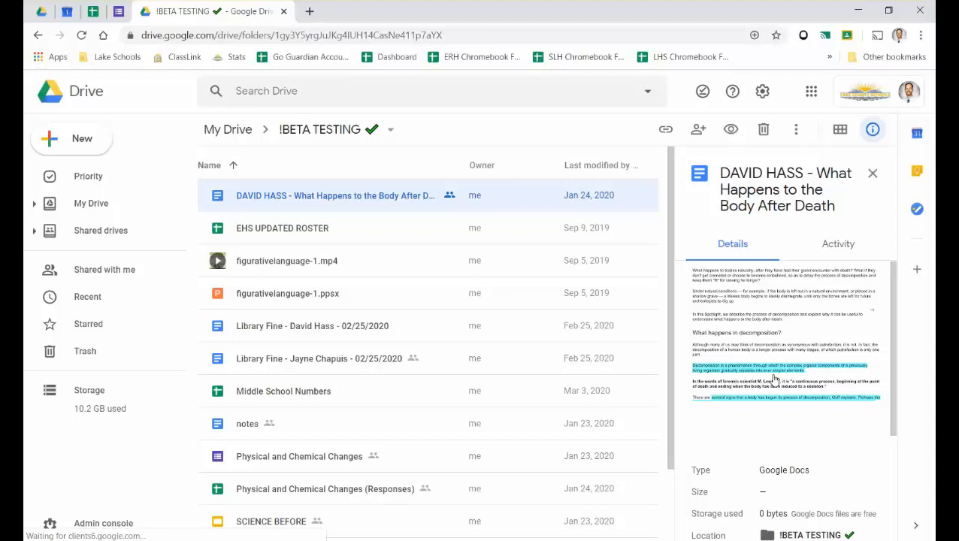
{"action": "scroll", "coordinate": [774, 380], "scroll_direction": "down", "scroll_amount": 3}
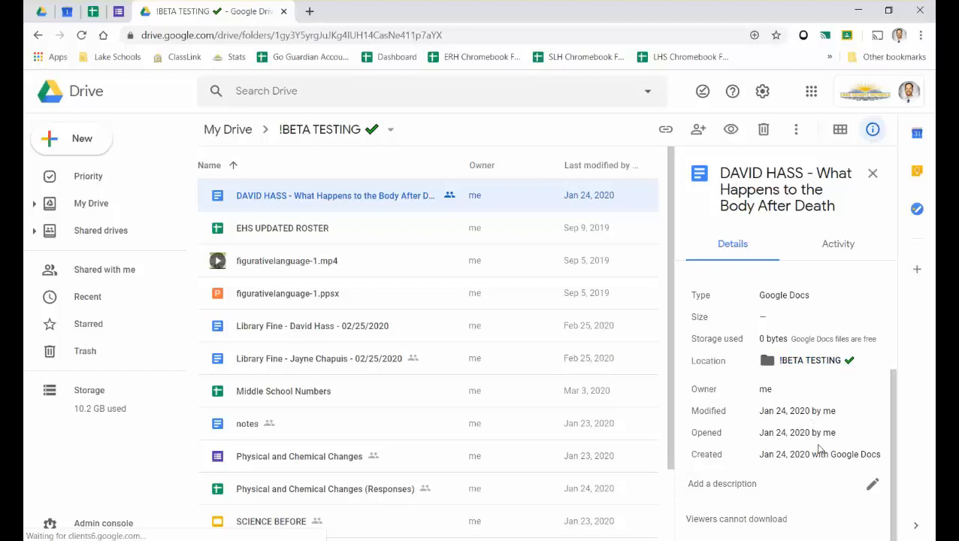
- Review the document's activity history from the latest permission changes back to the earliest entry, and return to the latest entries
{"action": "left_click", "coordinate": [840, 259]}
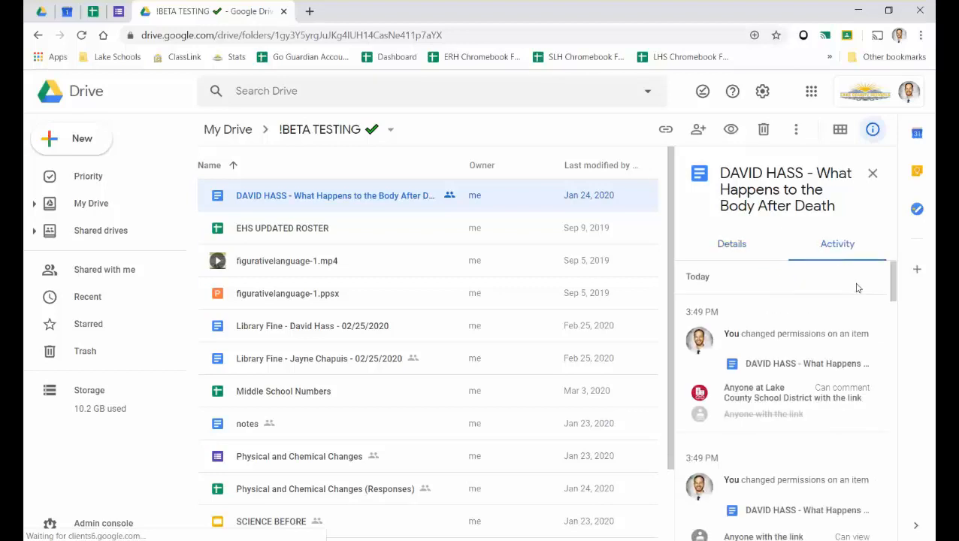
{"action": "left_click_drag", "start_coordinate": [912, 398], "coordinate": [917, 530]}
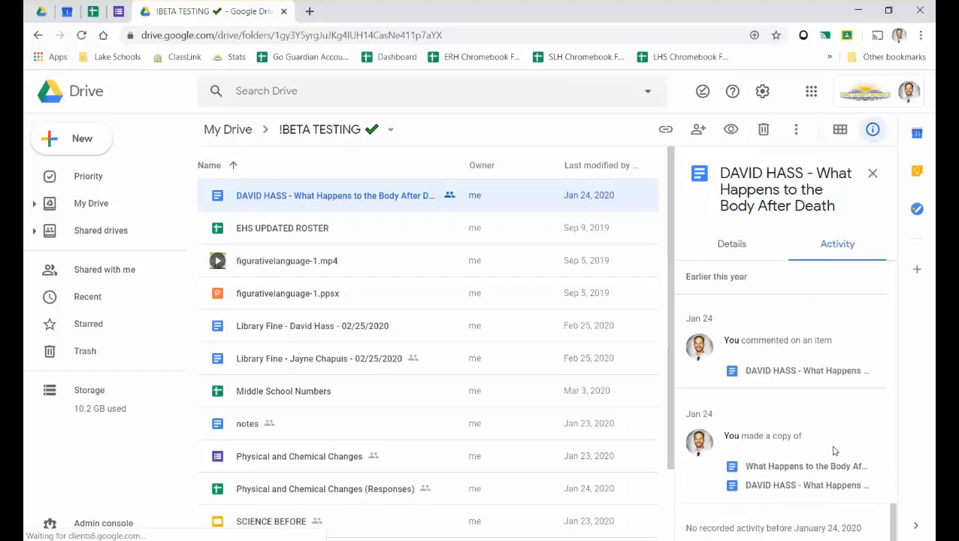
{"action": "left_click_drag", "start_coordinate": [895, 521], "coordinate": [893, 479]}
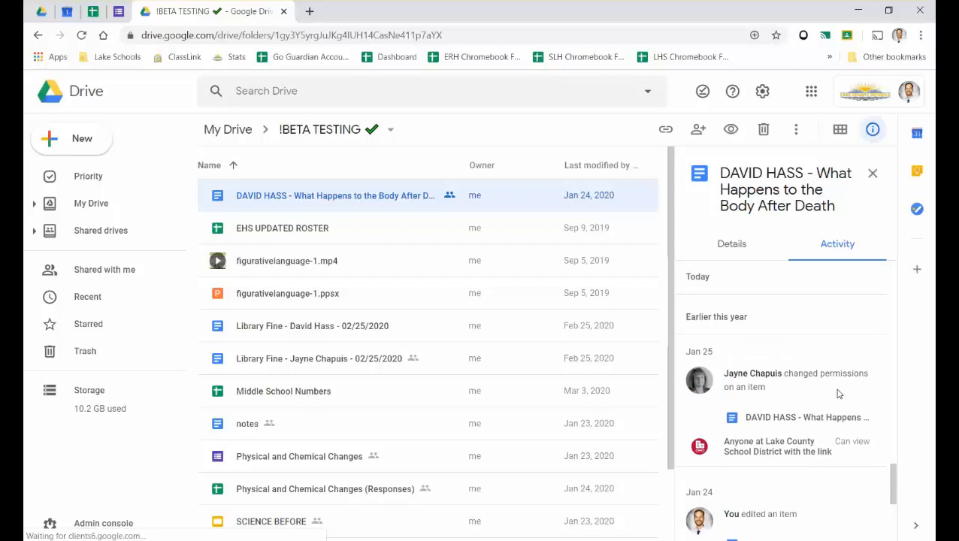
{"action": "left_click_drag", "start_coordinate": [894, 491], "coordinate": [887, 280]}
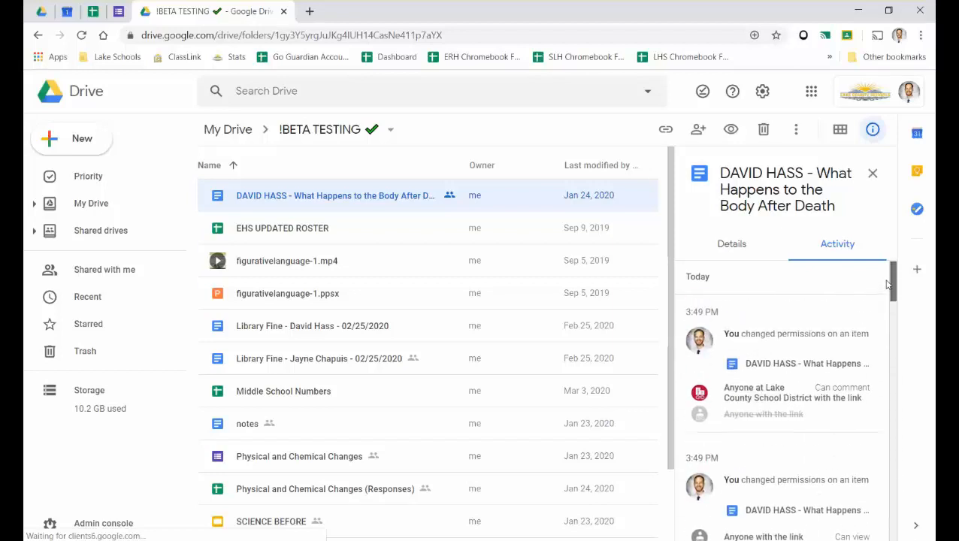